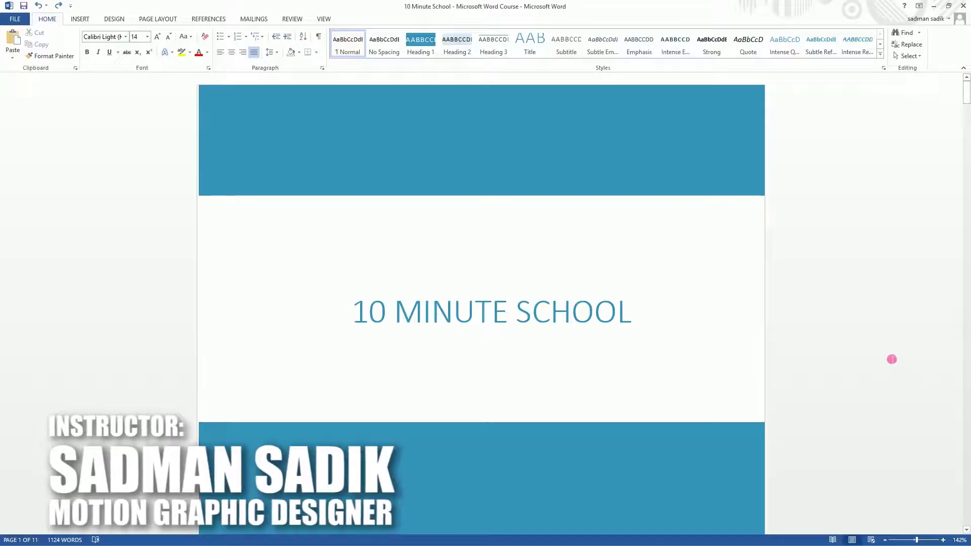
Step: Scroll down from the title page of the '10 Minute School' document
scroll(892, 360, "down", 5)
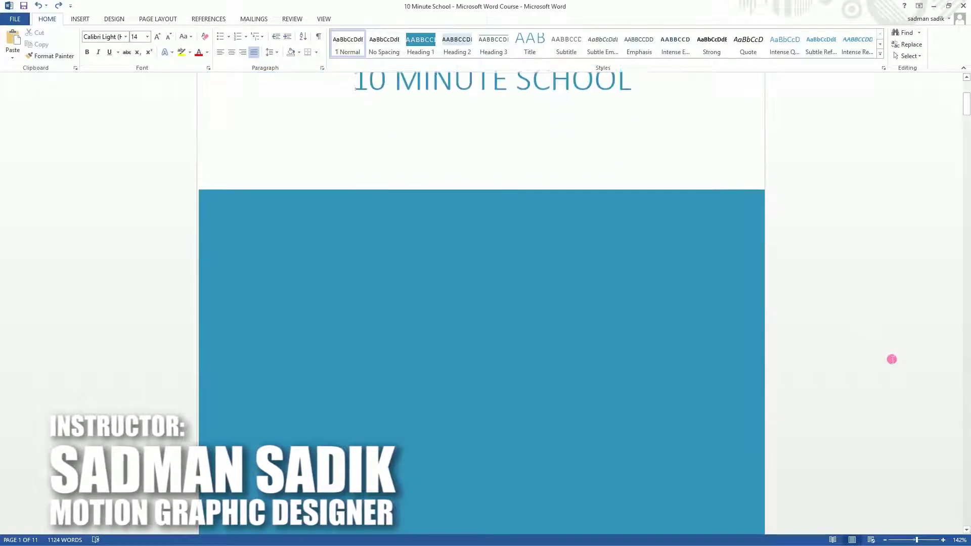
Step: Scroll to the Contents page listing six section headings and eight figure captions
scroll(892, 359, "down", 2)
scroll(892, 359, "down", 2)
scroll(891, 359, "down", 1)
scroll(892, 359, "down", 2)
scroll(892, 359, "down", 1)
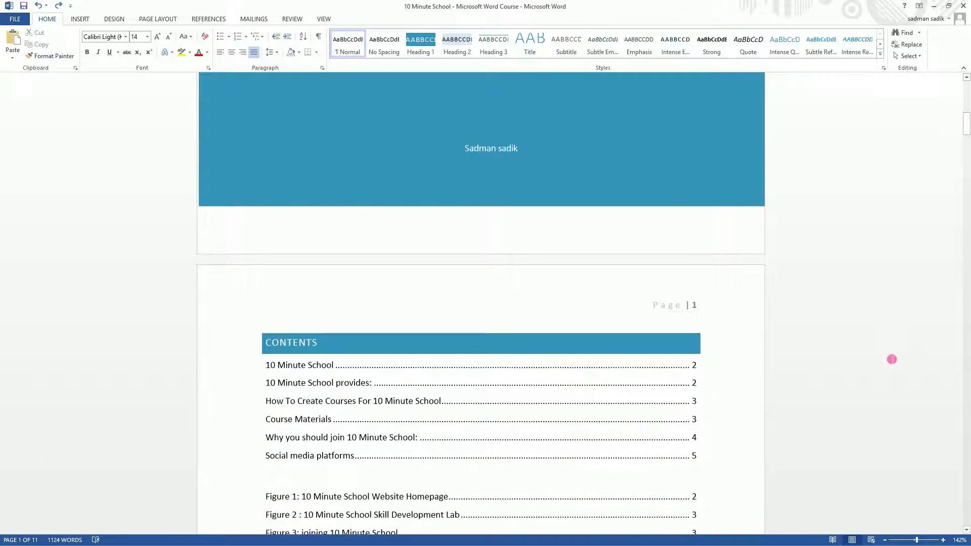
scroll(824, 351, "down", 1)
scroll(822, 352, "down", 2)
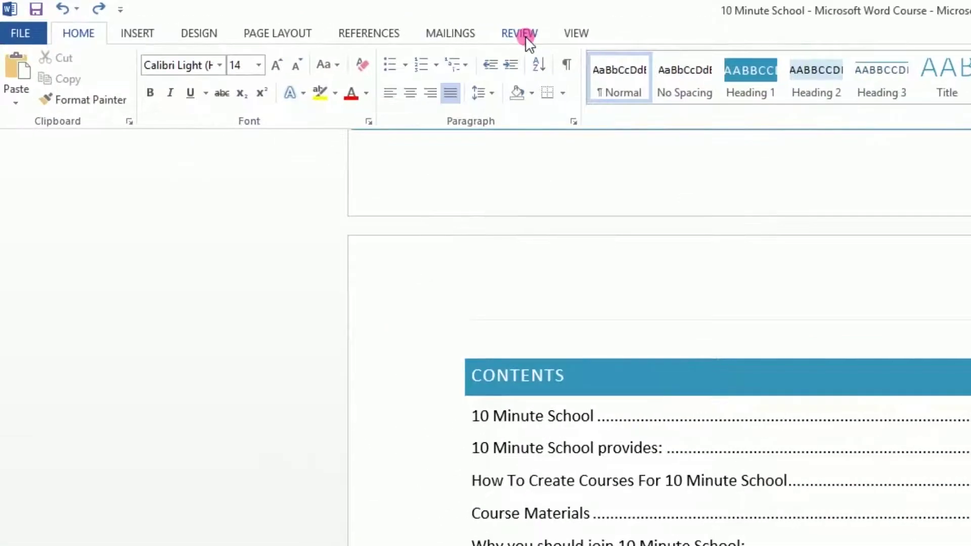
Step: Bring up the Review ribbon and look through its Language and Translate options
left_click(520, 33)
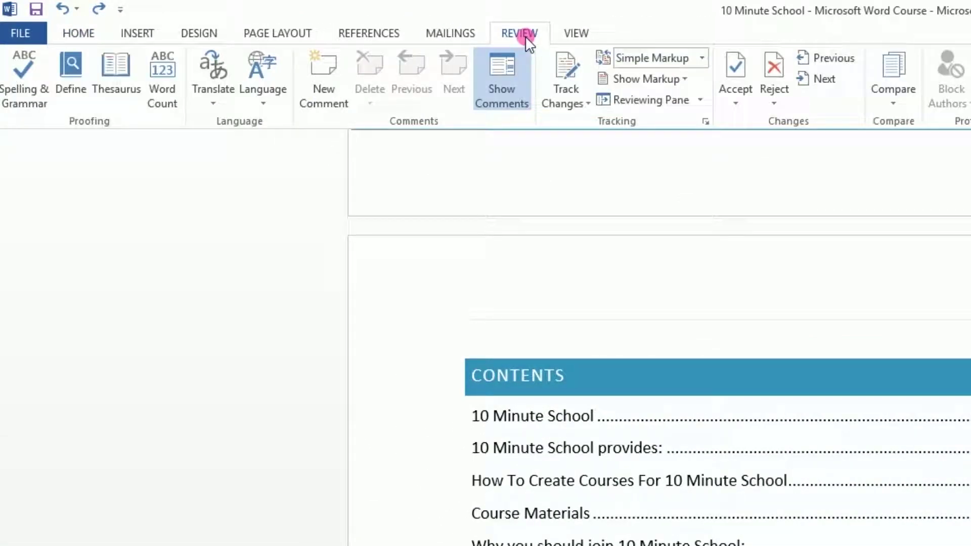
left_click(271, 98)
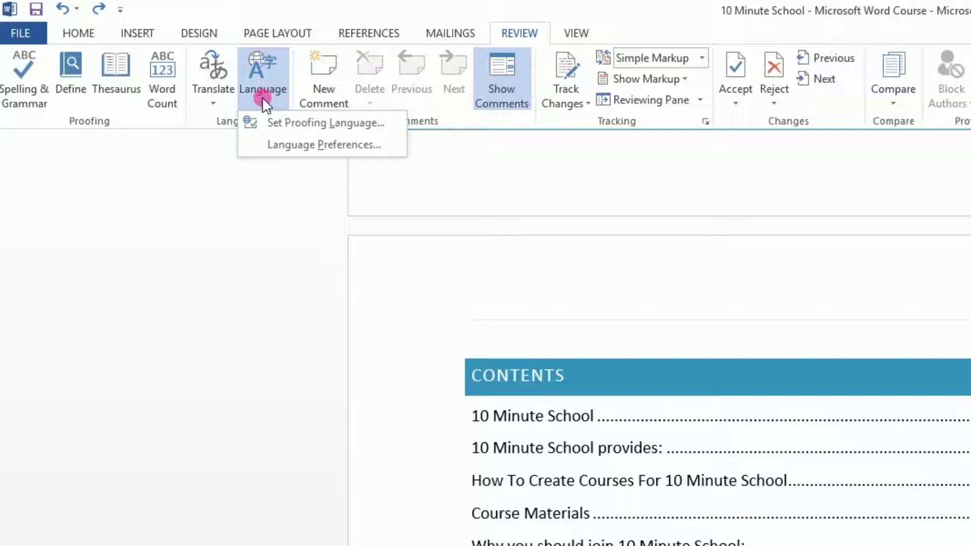
left_click(261, 96)
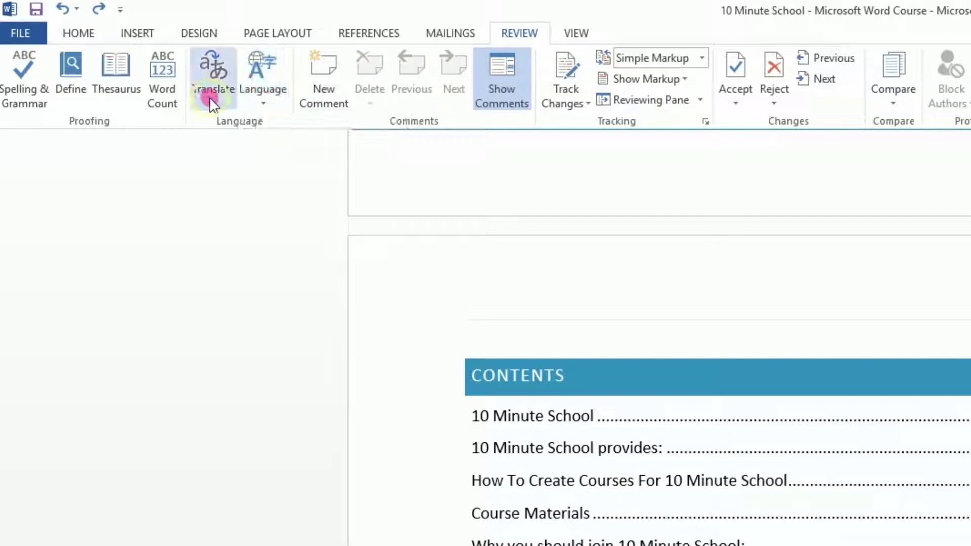
left_click(210, 96)
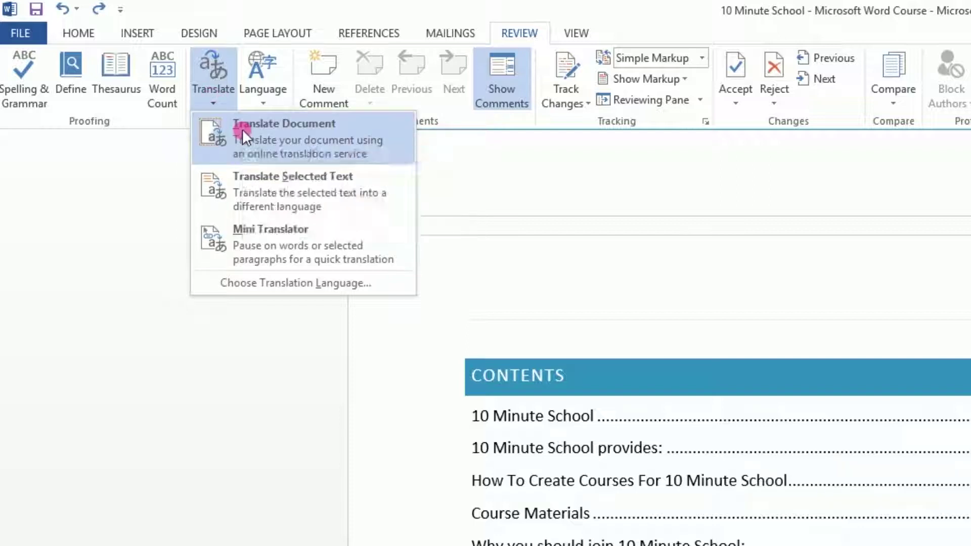
left_click(225, 96)
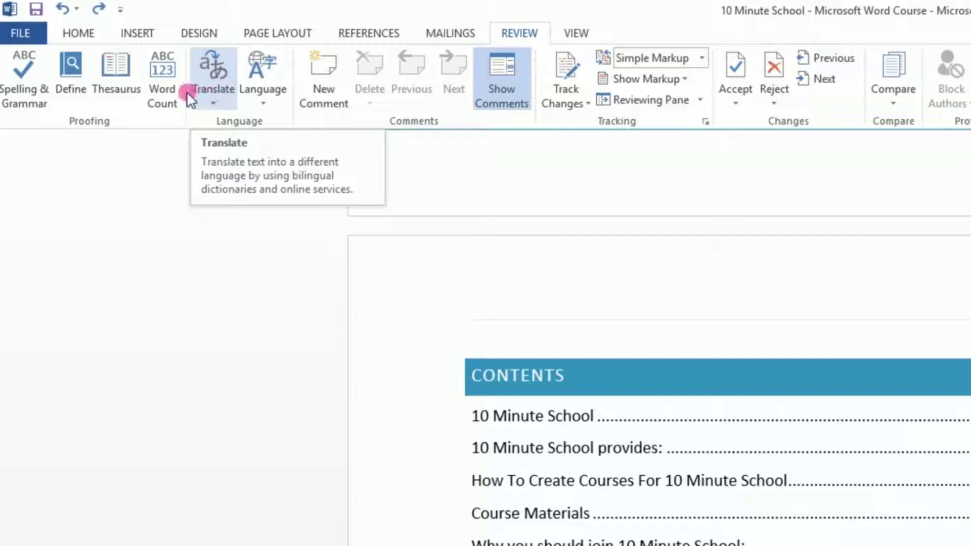
Step: Scroll to page 3's '10 Minute School' section with flagged words like 'supplemntary' and 'contet'
scroll(593, 262, "down", 3)
scroll(593, 262, "down", 7)
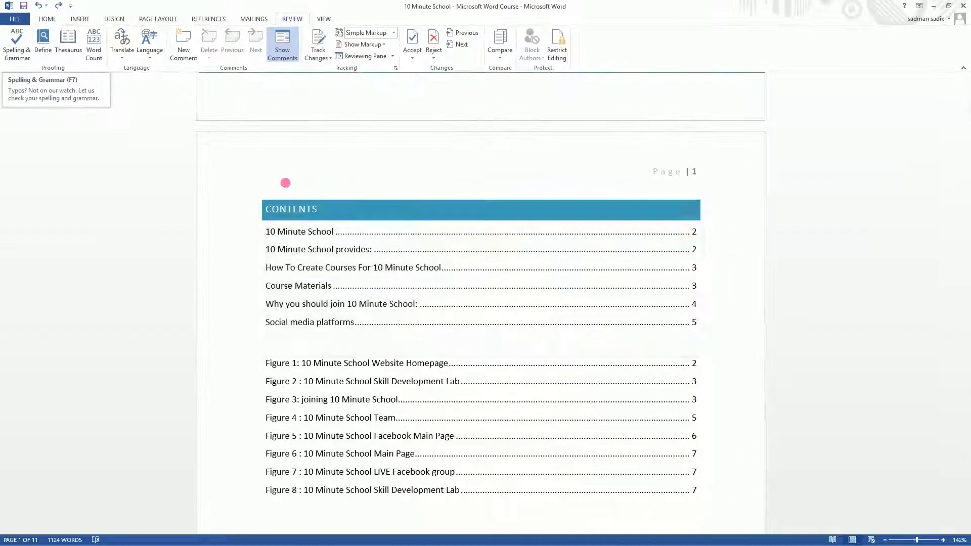
scroll(593, 262, "down", 4)
scroll(581, 268, "down", 4)
scroll(435, 225, "down", 4)
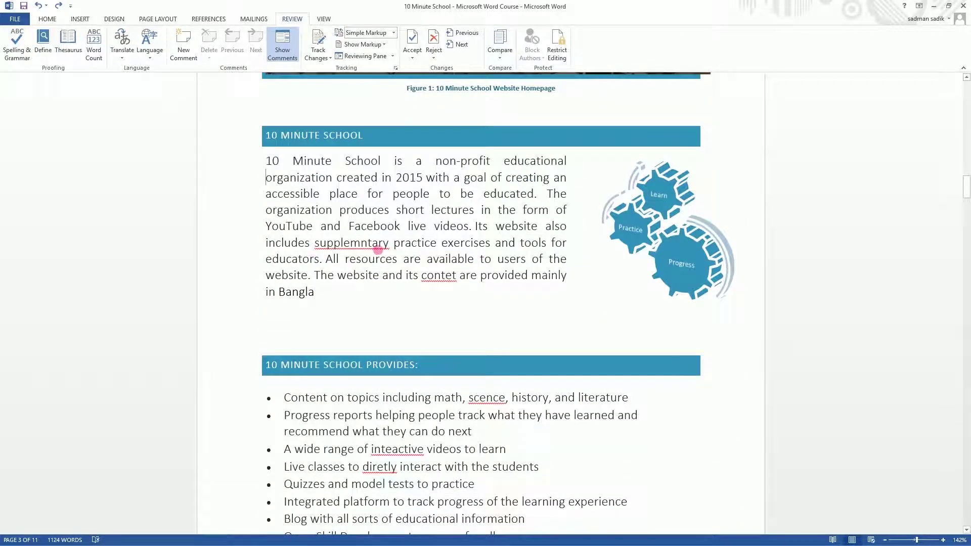
scroll(445, 273, "down", 3)
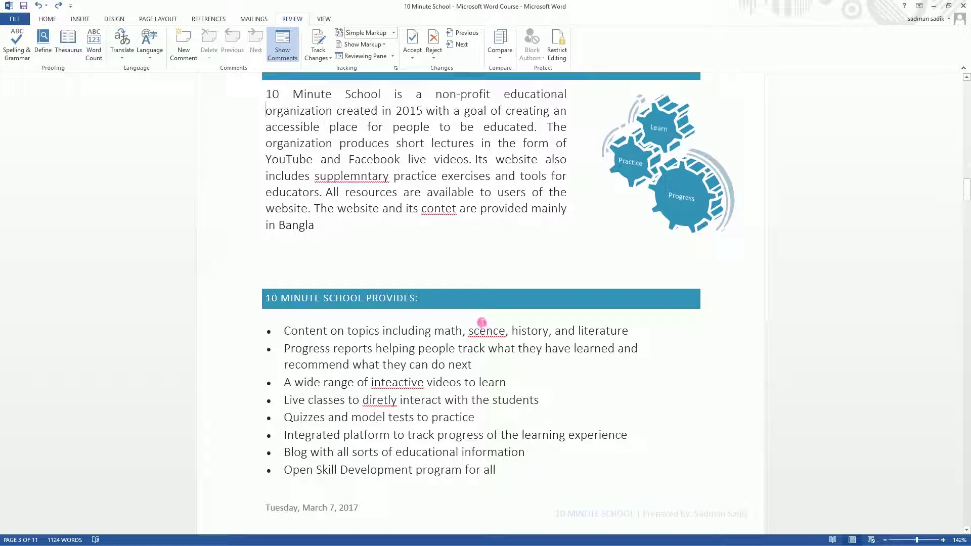
scroll(384, 286, "up", 3)
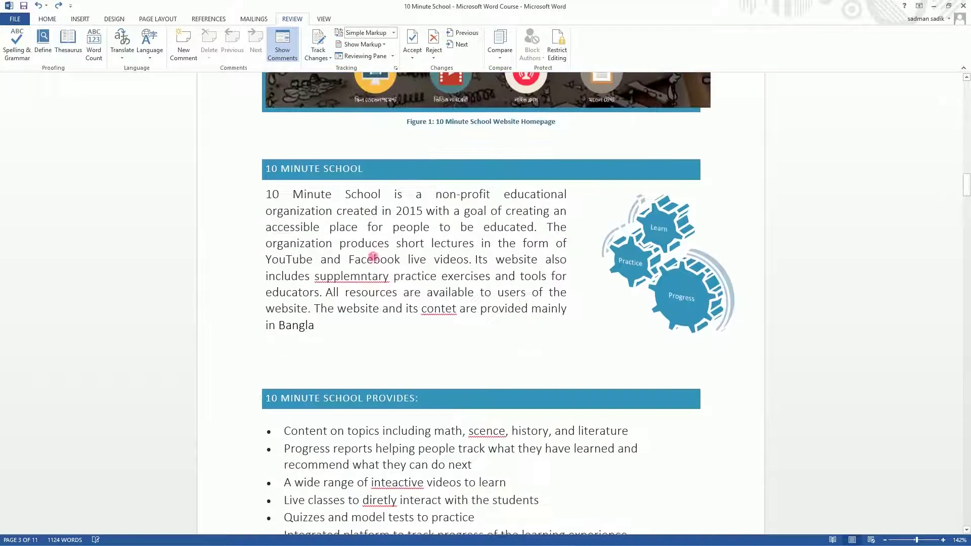
scroll(425, 281, "down", 1)
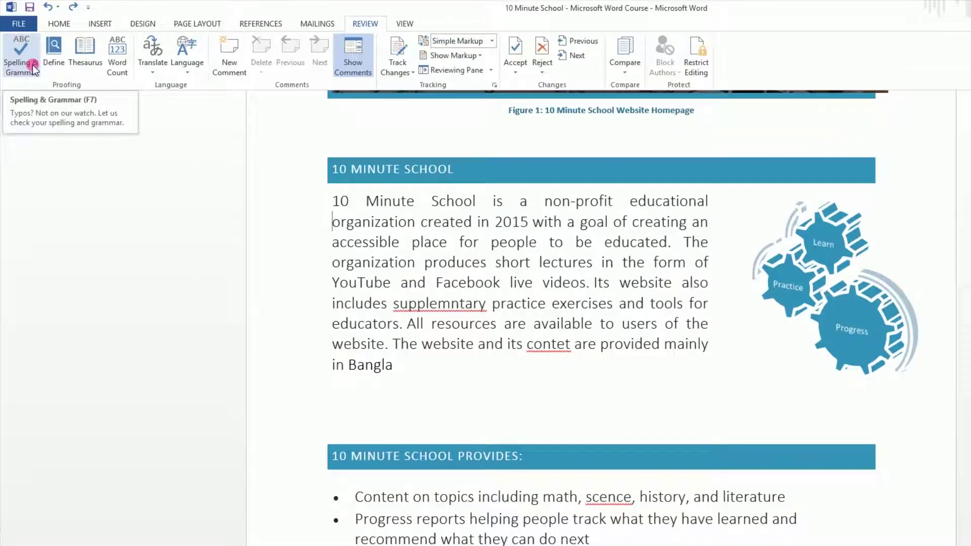
Step: Run Spelling & Grammar, fixing to supplementary, content, science, interactive and directly
left_click(26, 53)
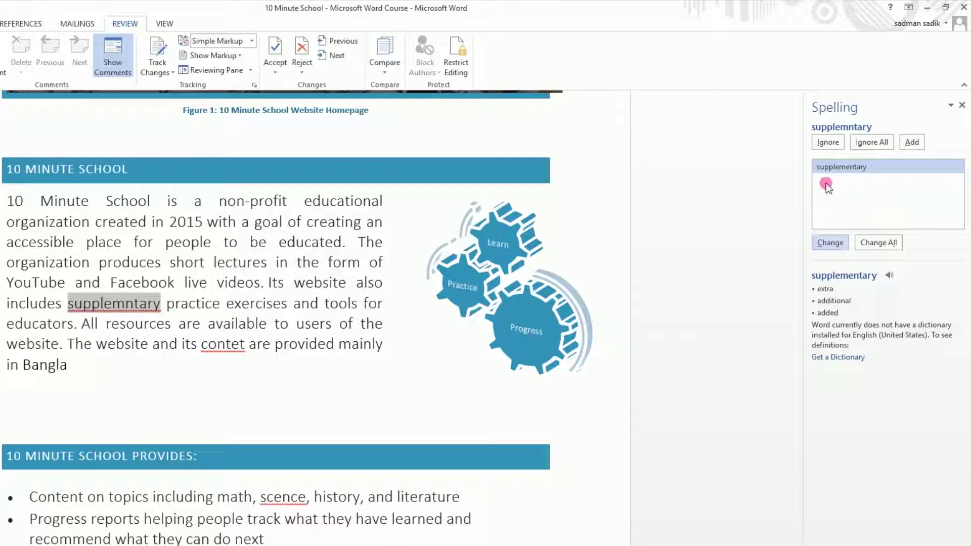
left_click(830, 242)
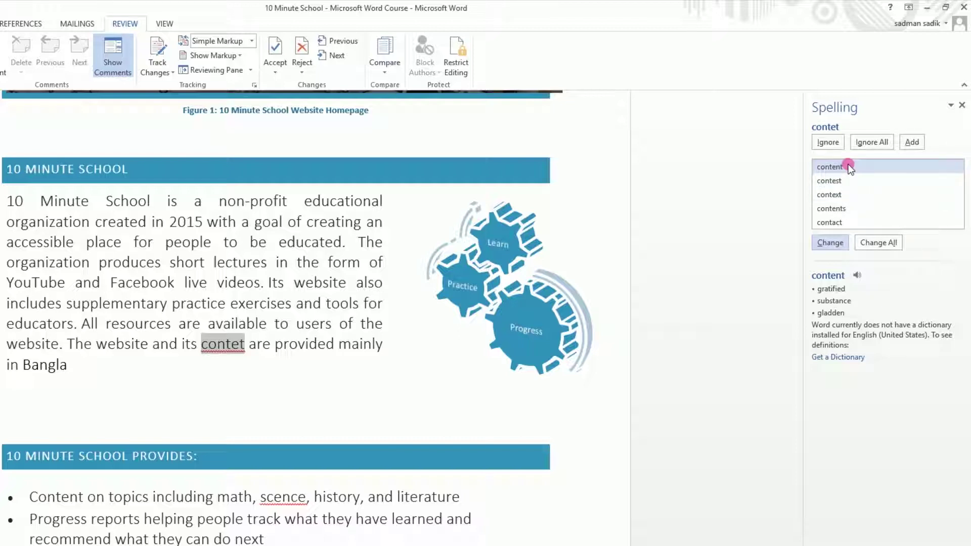
left_click(834, 244)
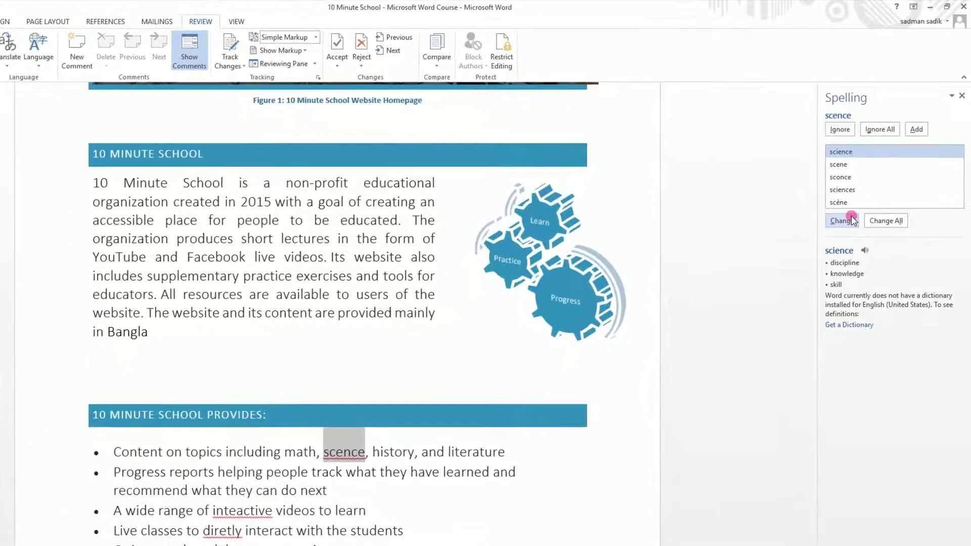
left_click(834, 244)
left_click(862, 197)
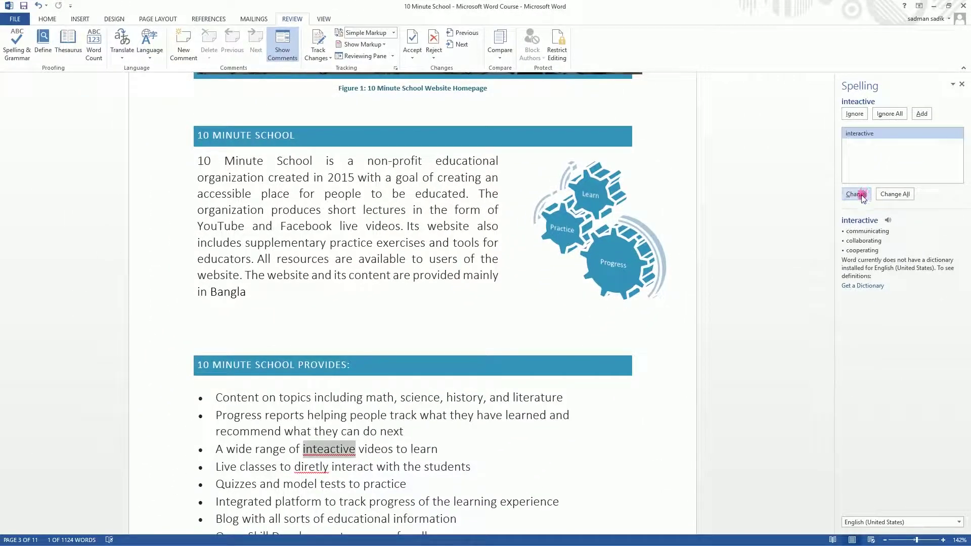
left_click(862, 197)
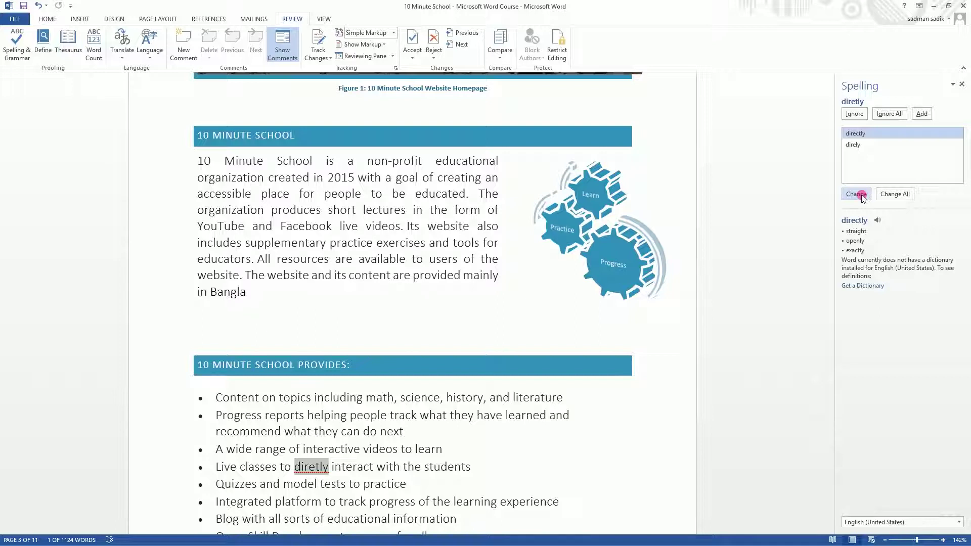
left_click(861, 196)
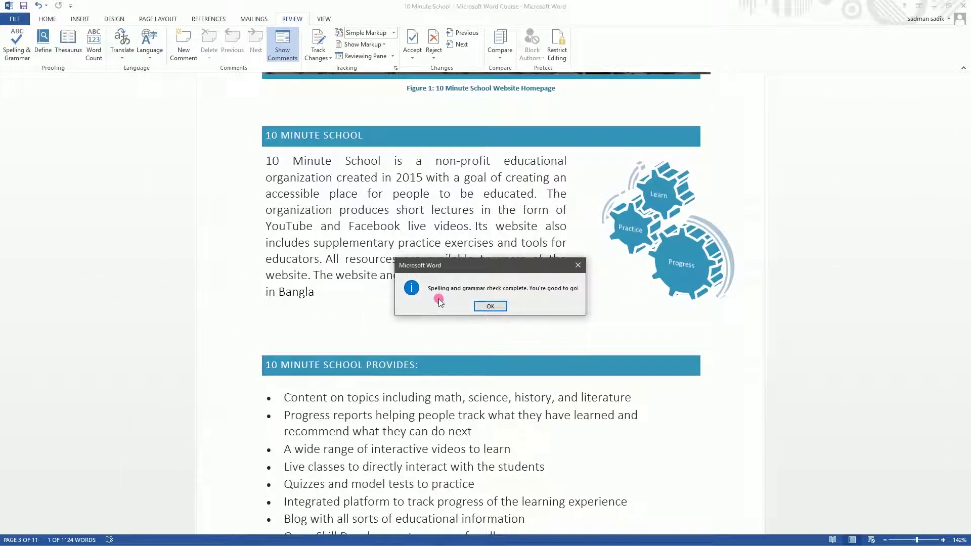
Step: Acknowledge the 'Spelling and grammar check complete' message with OK
left_click(491, 306)
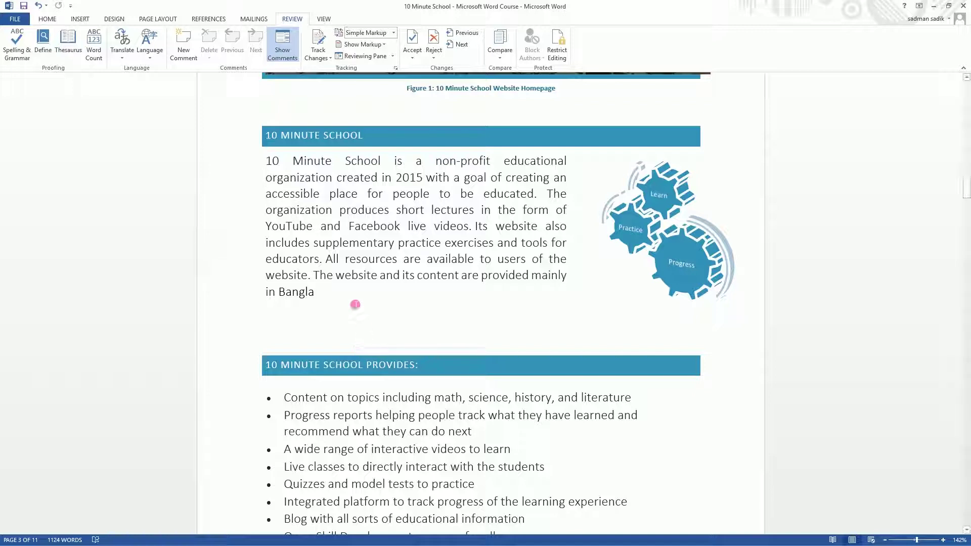
Step: Swap 'supplementary' for the Thesaurus synonym 'extra' in the page 3 paragraph
left_click_drag(315, 246, 394, 250)
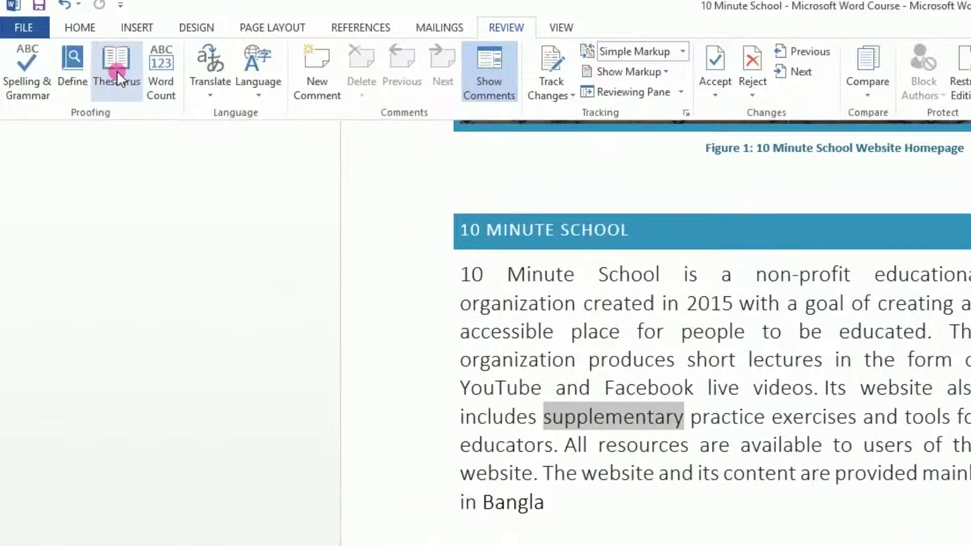
left_click(116, 71)
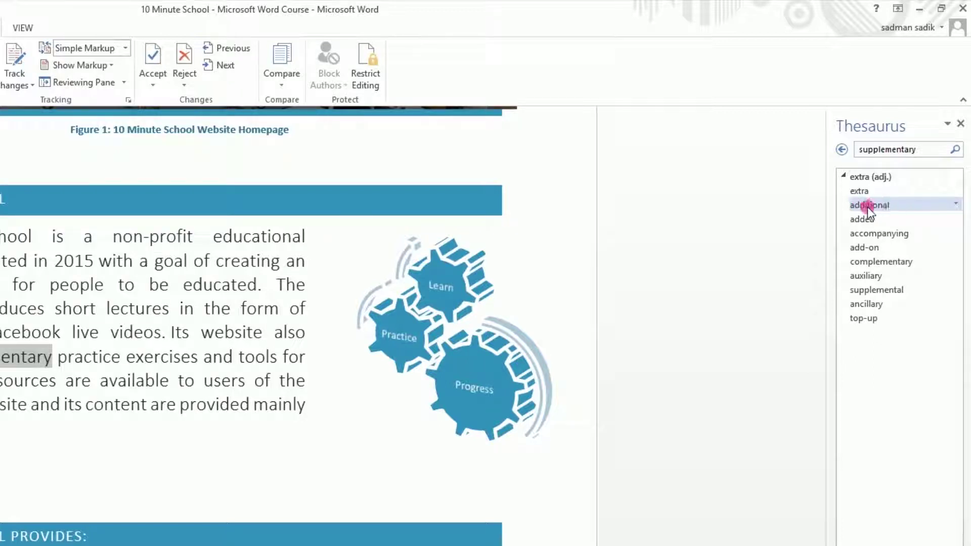
mouse_move(860, 190)
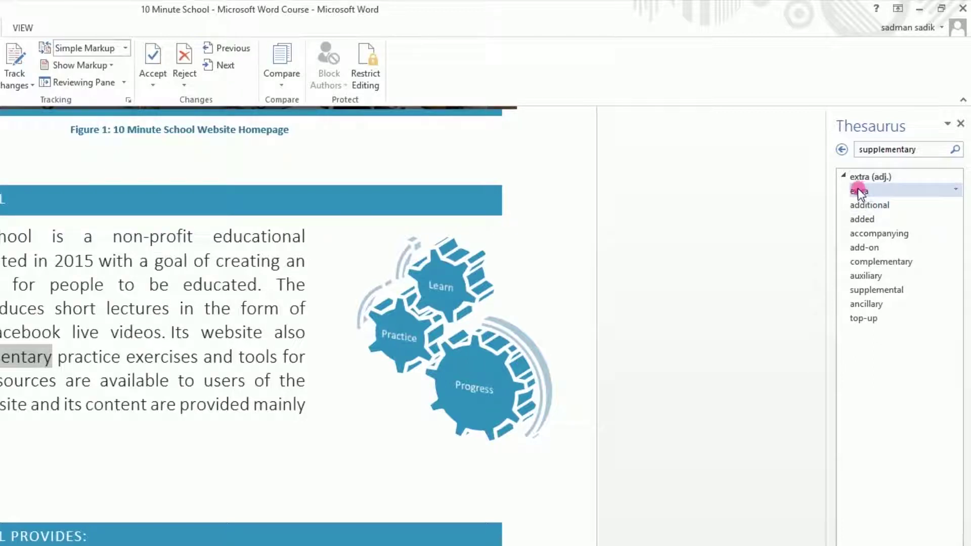
left_click(957, 192)
left_click(945, 204)
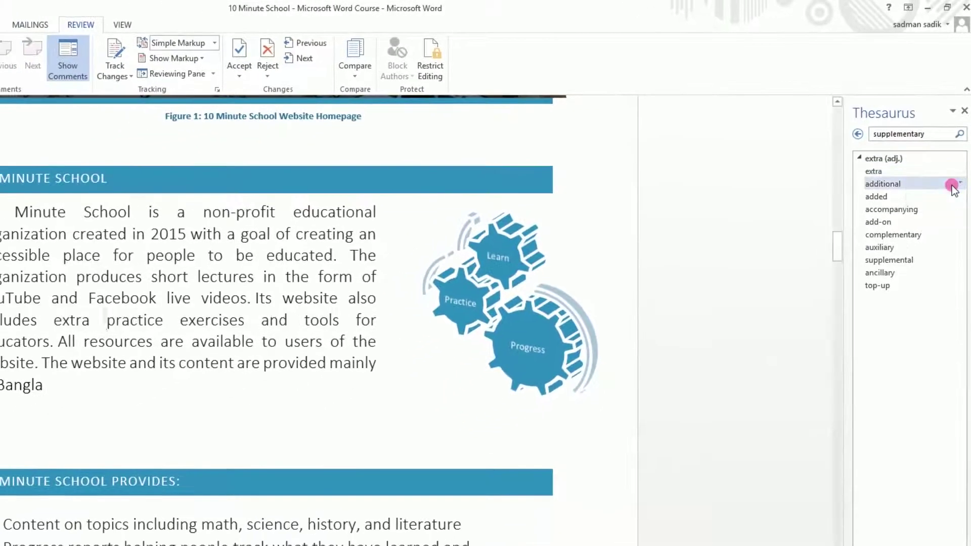
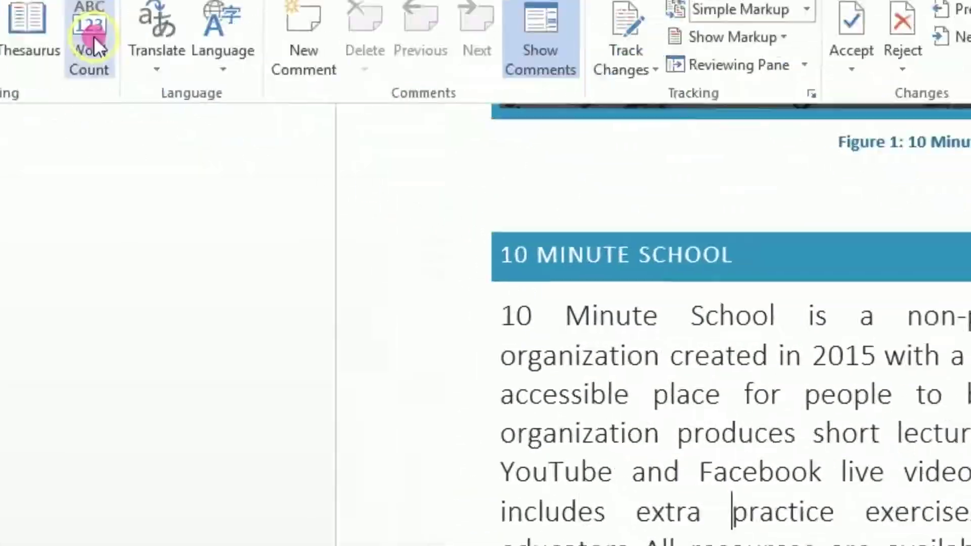
Step: Review the report's word and page statistics in Word Count, then close it
left_click(210, 94)
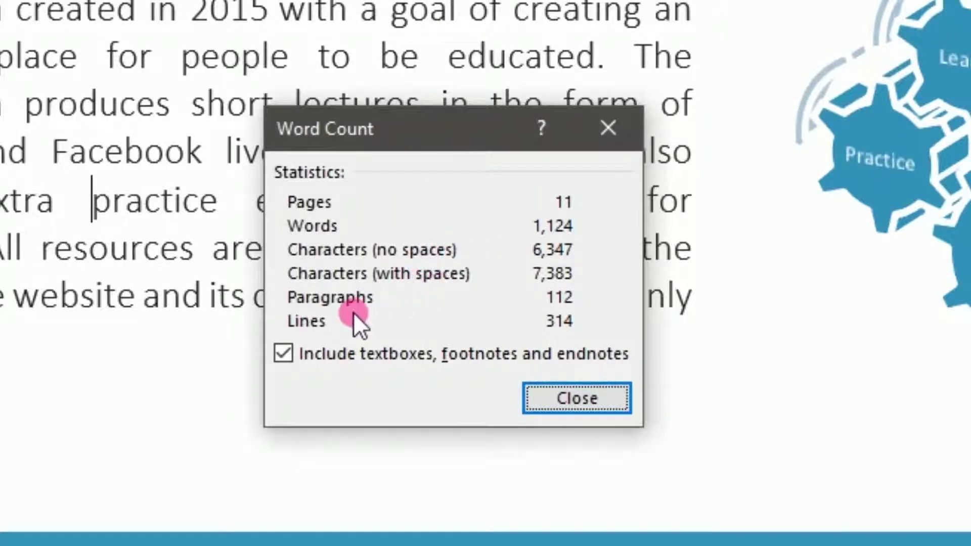
left_click(543, 399)
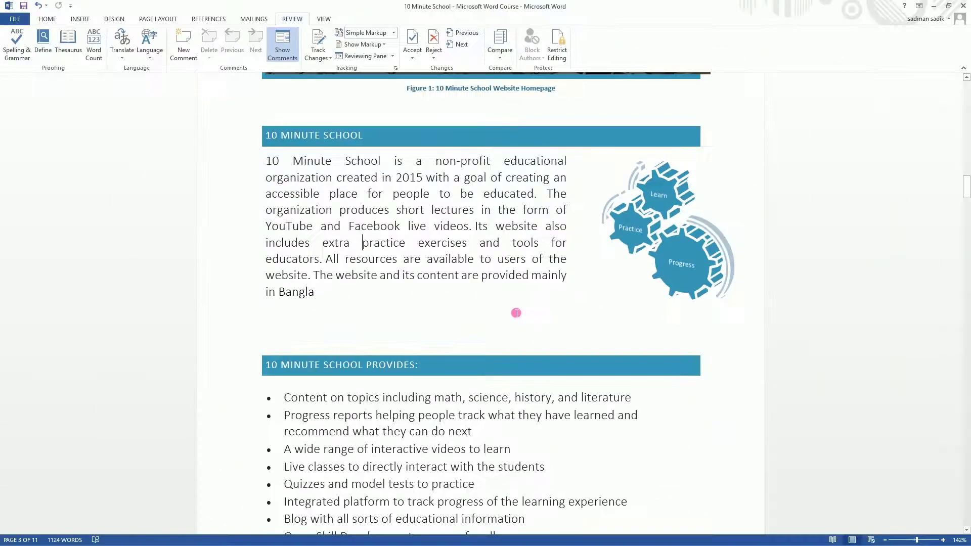
scroll(516, 313, "down", 3)
scroll(516, 313, "up", 2)
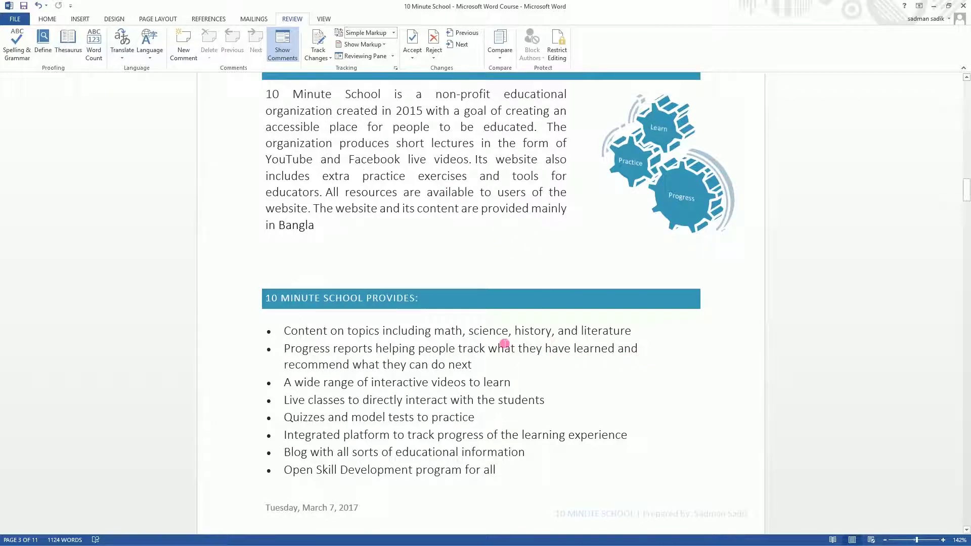
scroll(503, 336, "up", 5)
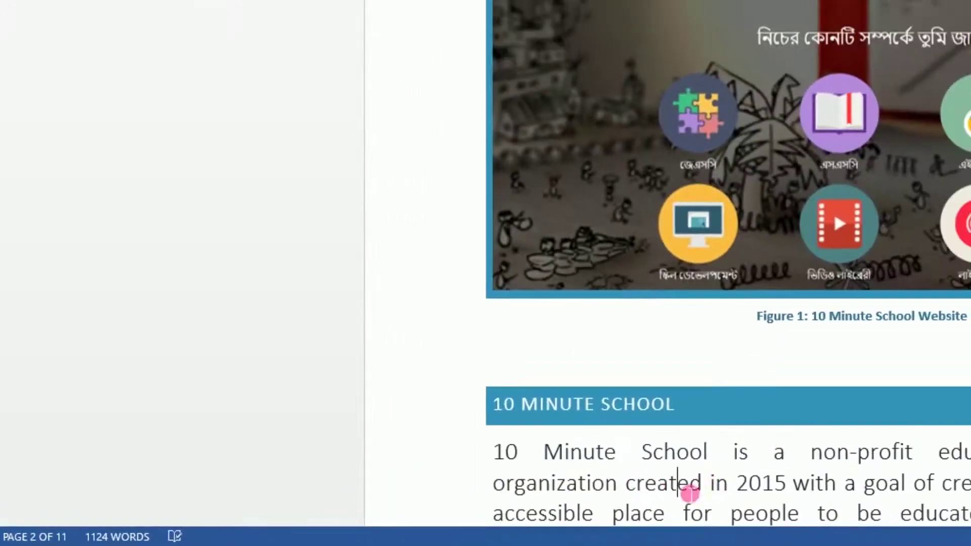
Step: Misspell 'created' as 'creaed', then let the spelling check change it back to 'created'
key("BackSpace")
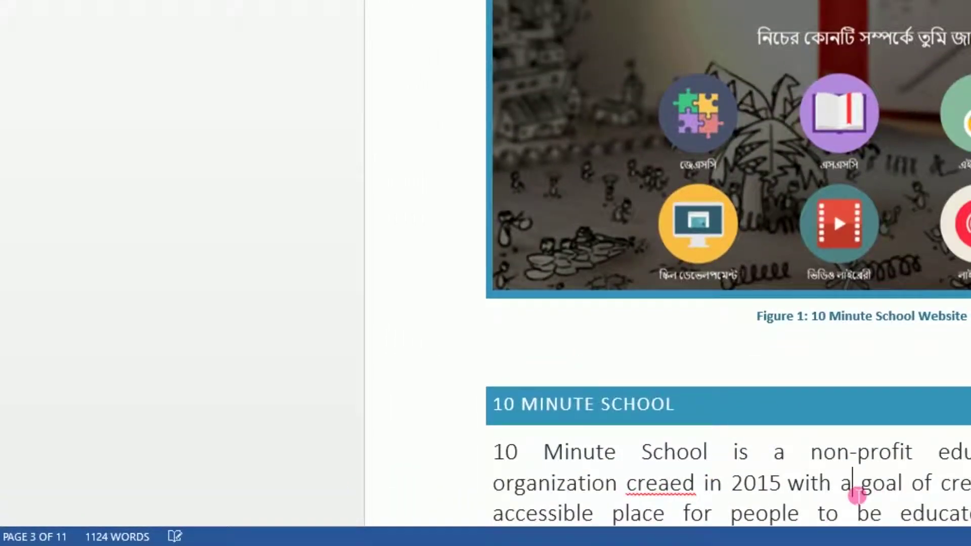
scroll(858, 496, "down", 4)
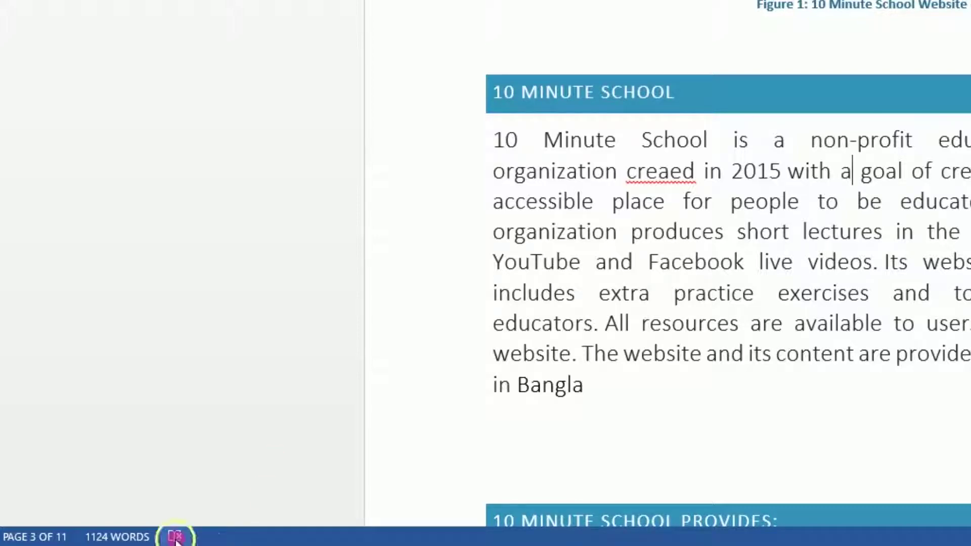
left_click(175, 536)
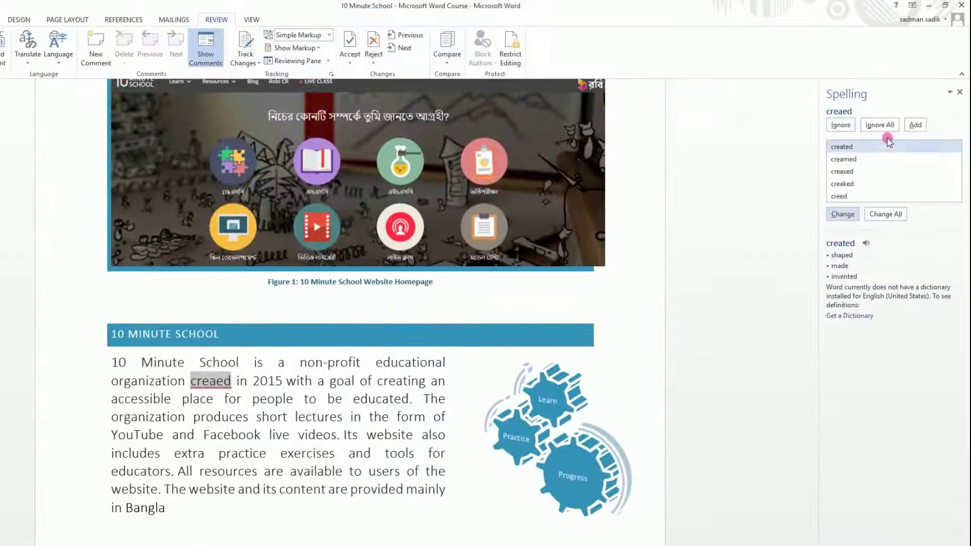
left_click(843, 214)
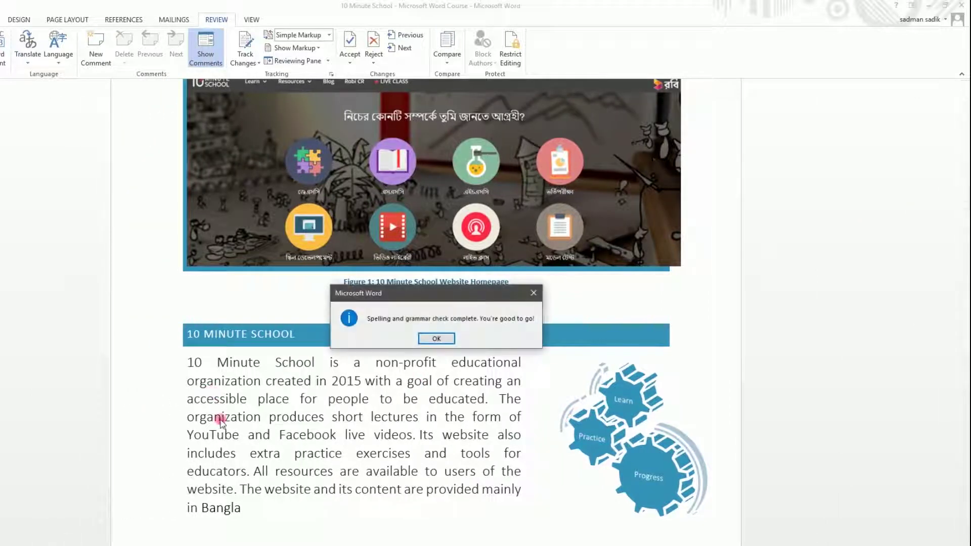
left_click(453, 344)
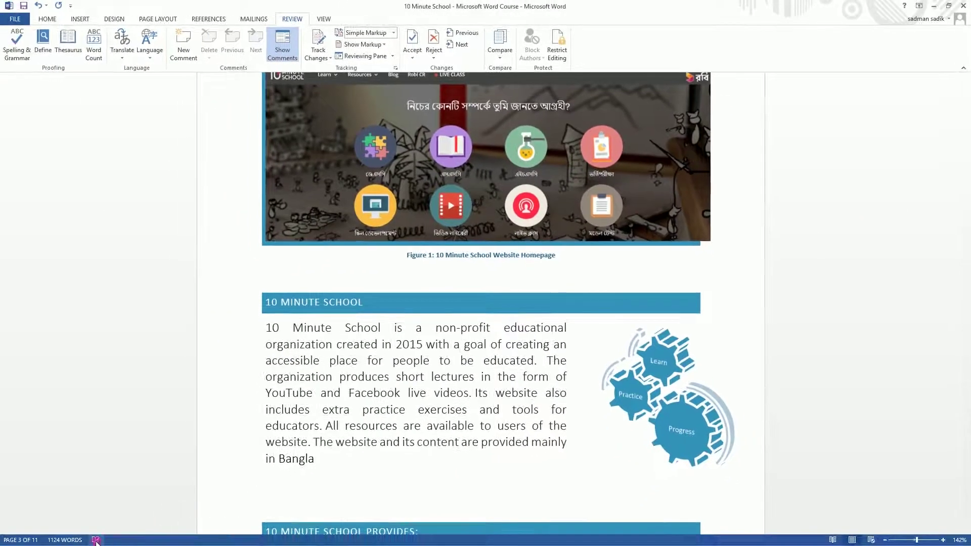